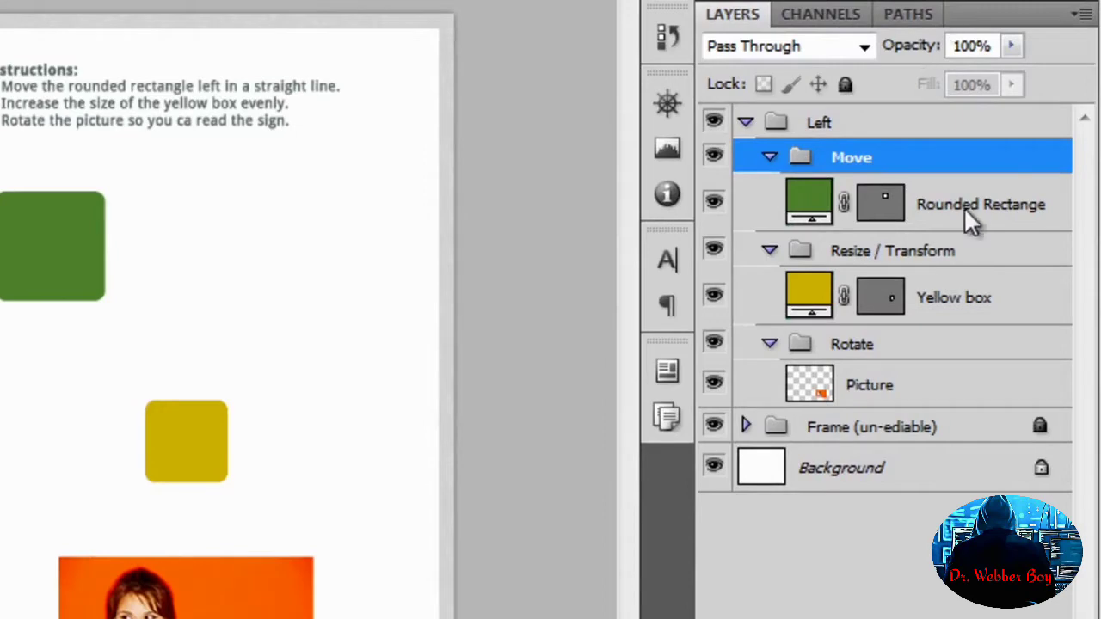
# Try moving the green rounded rectangle on the practice page toward the page's right edge, and undo the move.
pyautogui.click(995, 209)
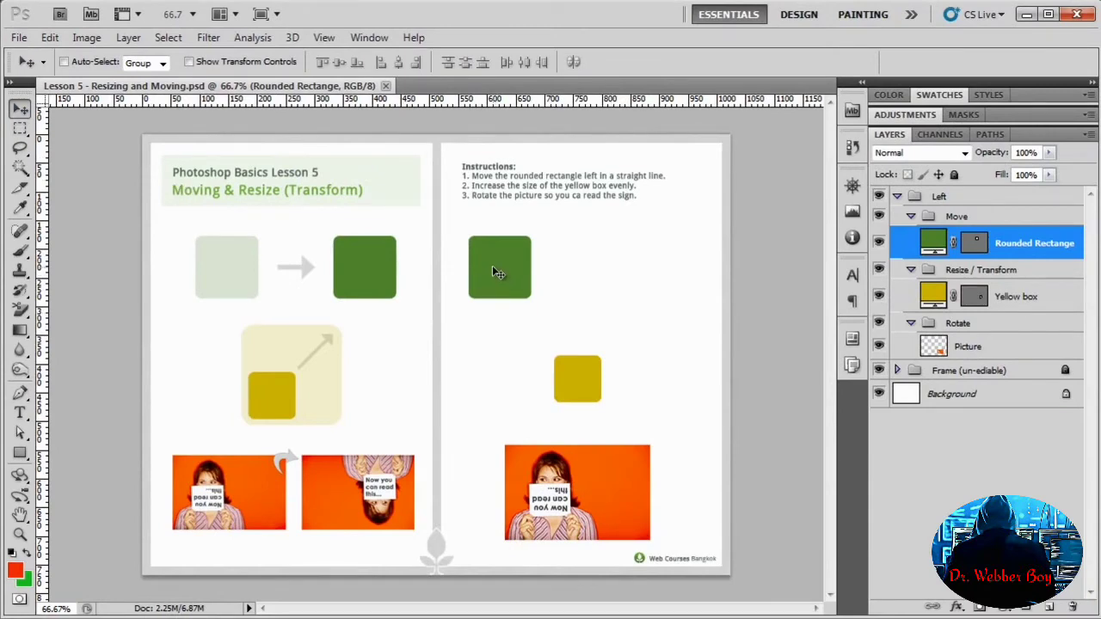
pyautogui.moveTo(491, 275); pyautogui.dragTo(654, 277)
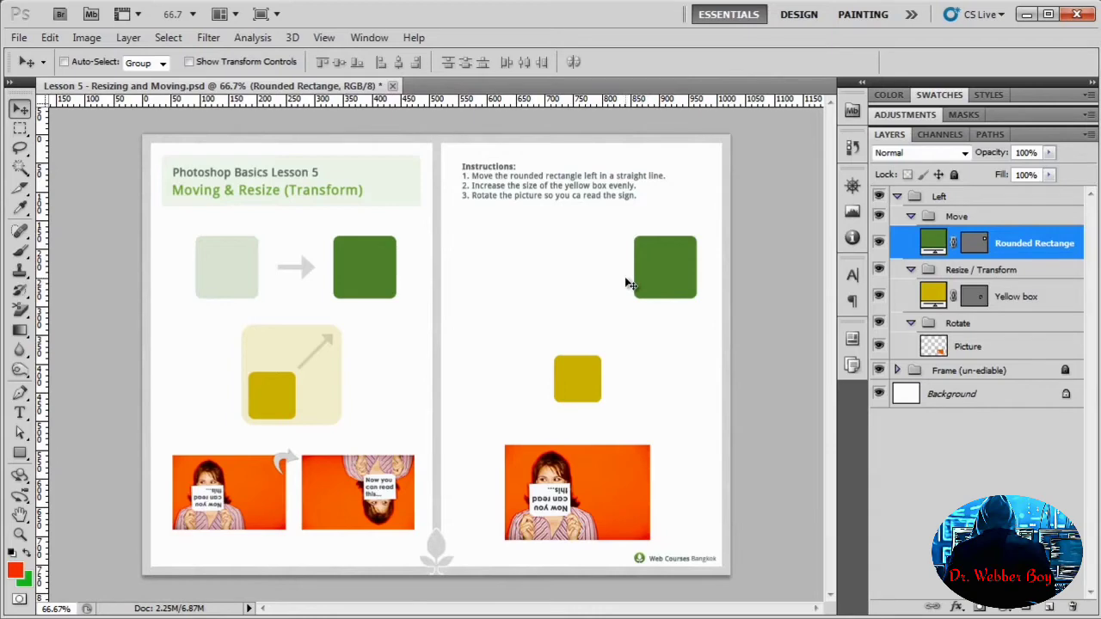
pyautogui.click(49, 37)
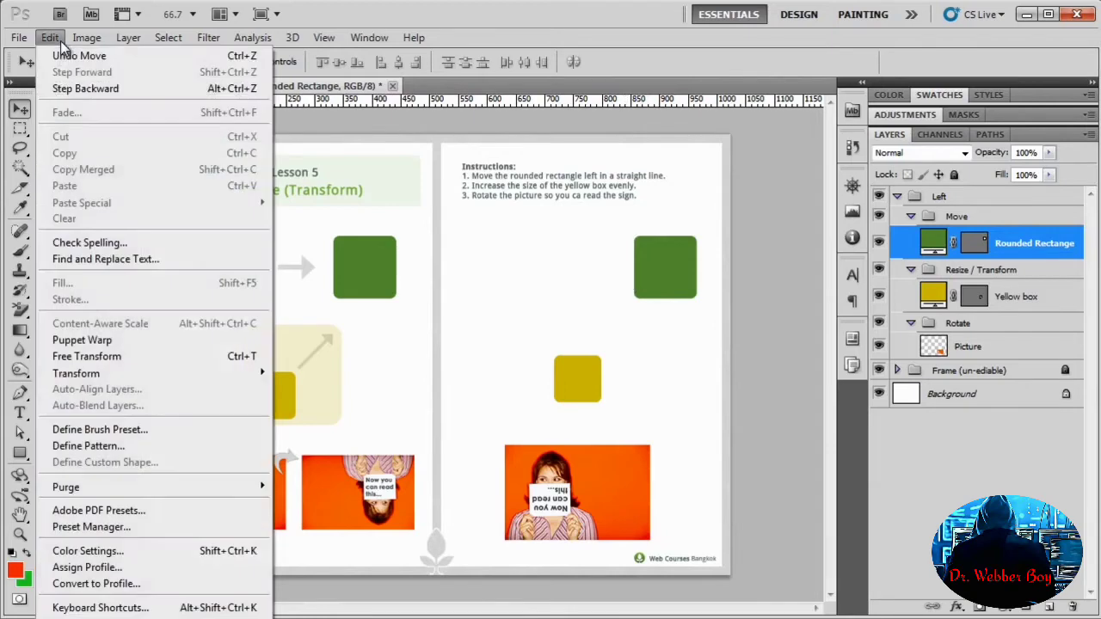
pyautogui.click(69, 90)
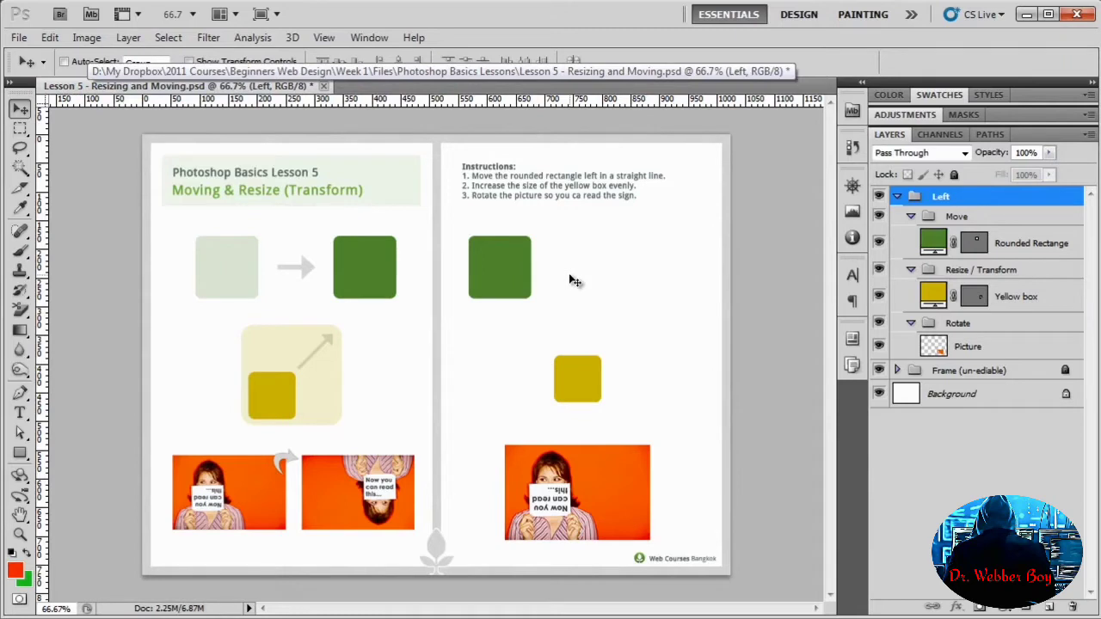
# Move the Rounded Rectange layer horizontally in a straight line toward the right side of the practice page.
pyautogui.click(1014, 249)
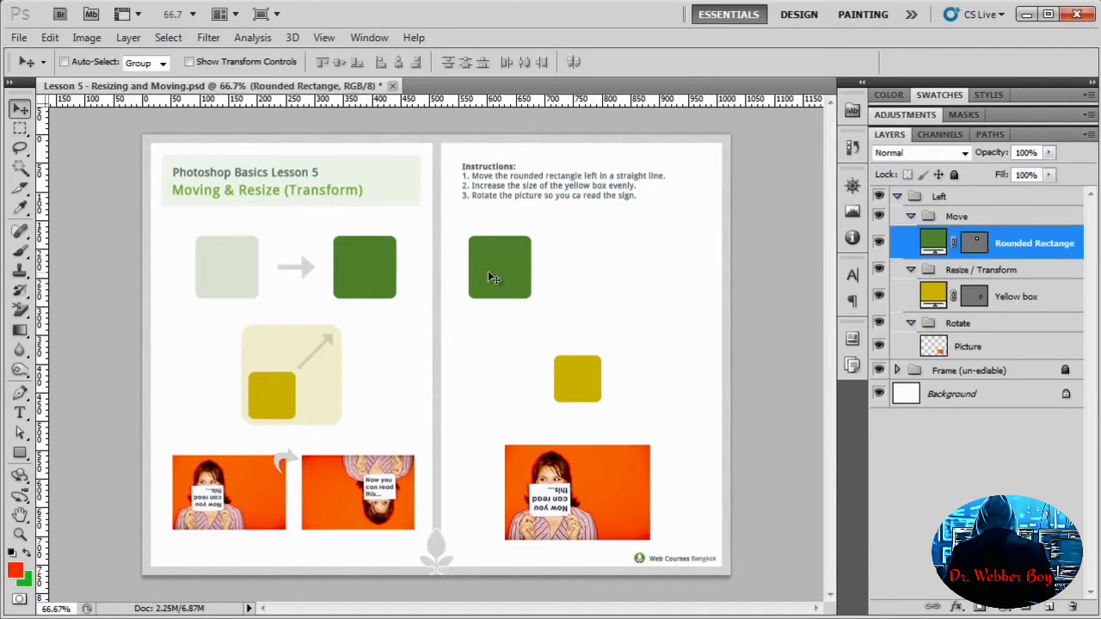
pyautogui.moveTo(488, 278)
pyautogui.mouseDown()
pyautogui.moveTo(649, 274)
pyautogui.moveTo(466, 272)
pyautogui.moveTo(451, 478)
pyautogui.moveTo(485, 288)
pyautogui.moveTo(563, 268)
pyautogui.moveTo(576, 180)
pyautogui.moveTo(522, 261)
pyautogui.moveTo(486, 272)
pyautogui.mouseUp()
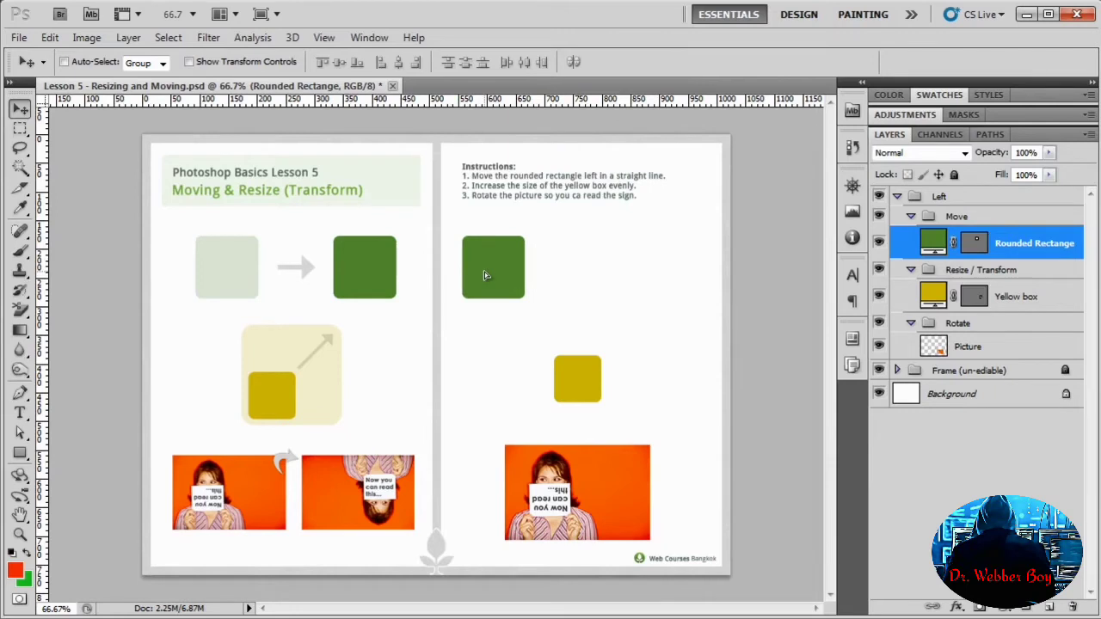
pyautogui.moveTo(485, 272); pyautogui.dragTo(639, 276)
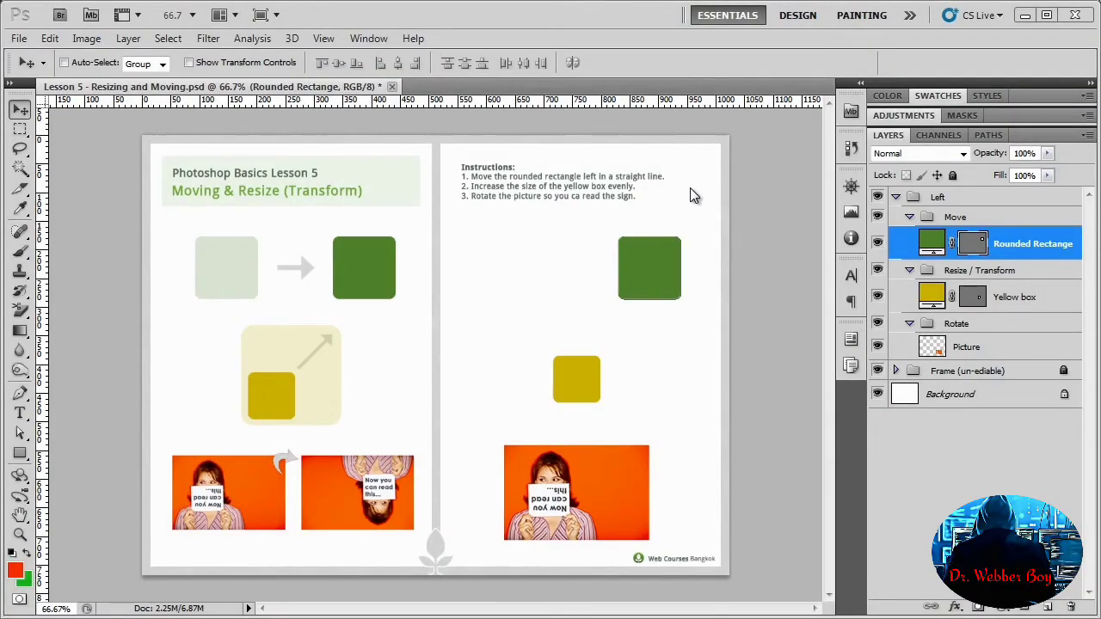
# Free Transform the Yellow box layer: adjust its width to about 106%, enlarge it from its upper-right corner, and apply the transformation.
pyautogui.click(1007, 299)
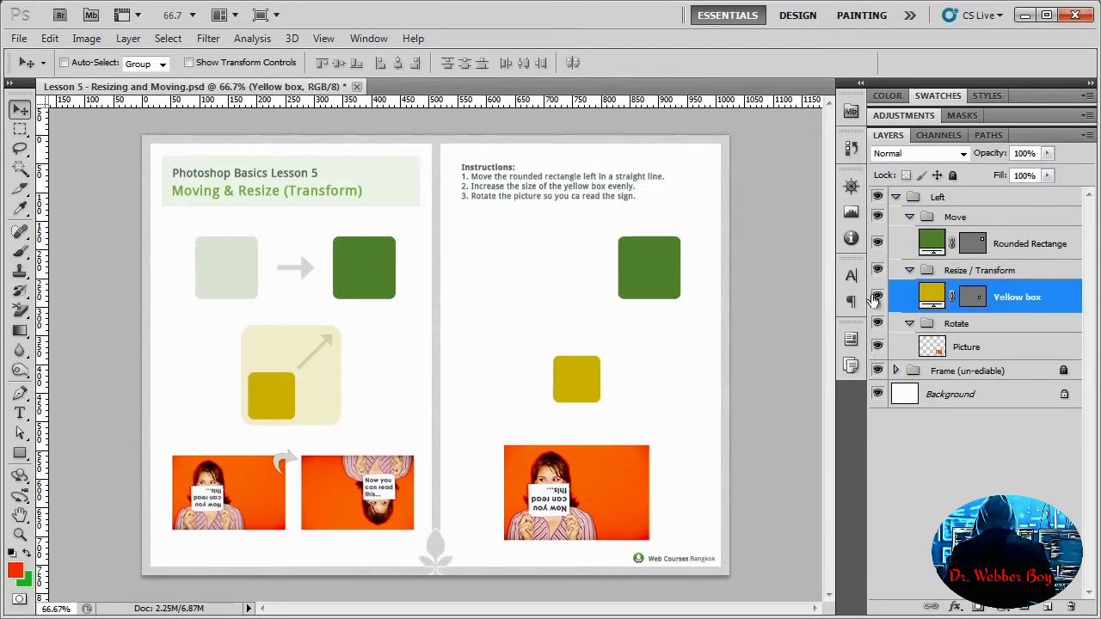
pyautogui.click(49, 39)
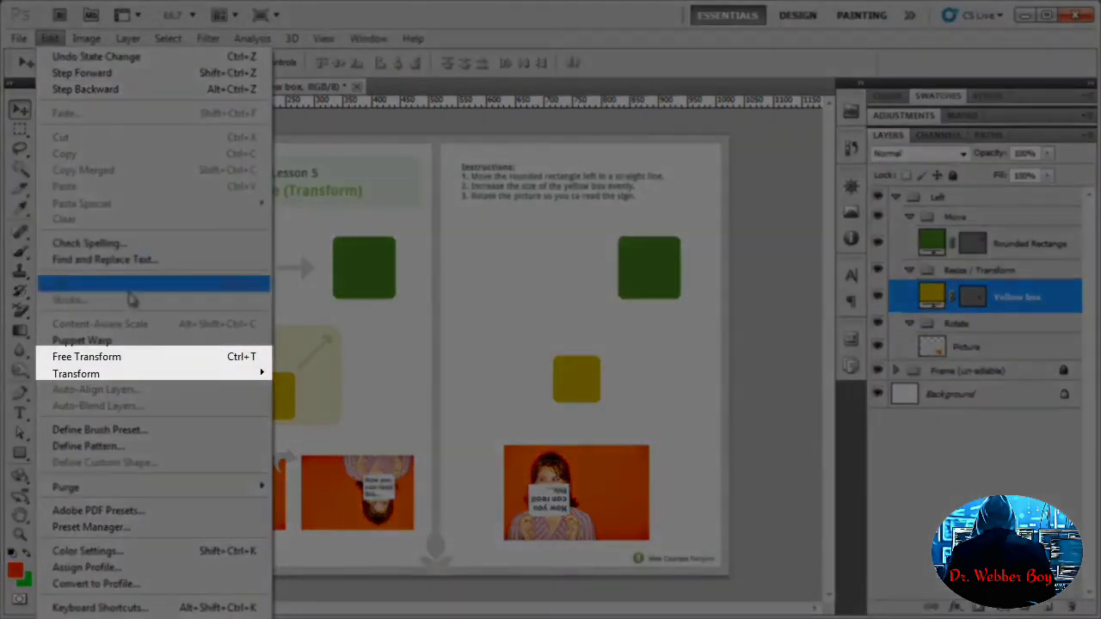
pyautogui.click(129, 357)
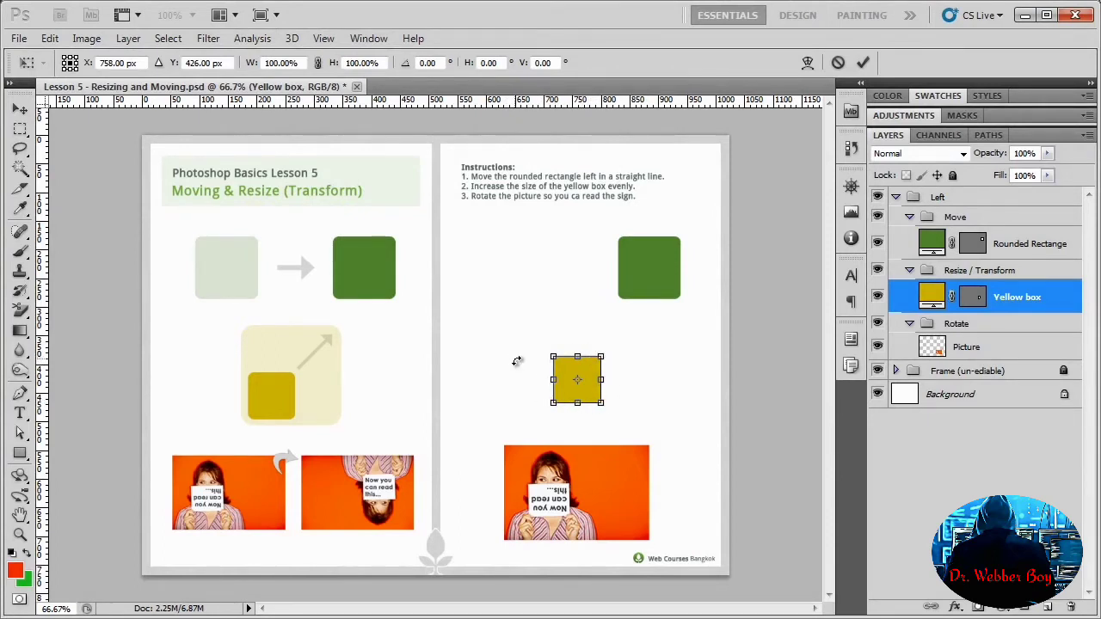
pyautogui.moveTo(555, 380); pyautogui.dragTo(505, 380)
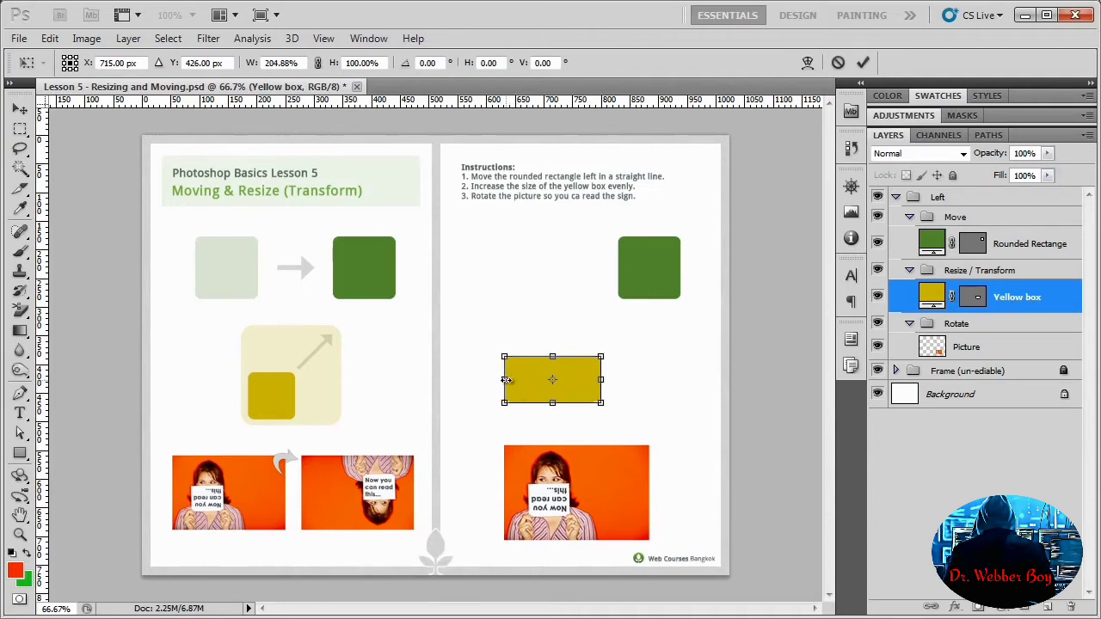
pyautogui.moveTo(506, 381); pyautogui.dragTo(553, 383)
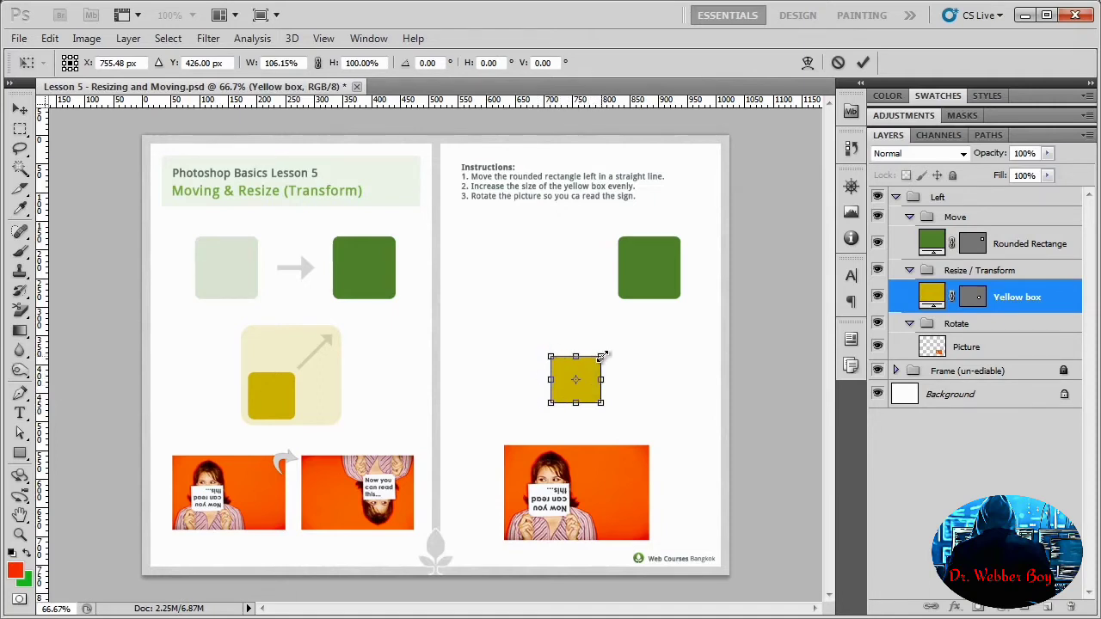
pyautogui.moveTo(605, 349); pyautogui.dragTo(643, 315)
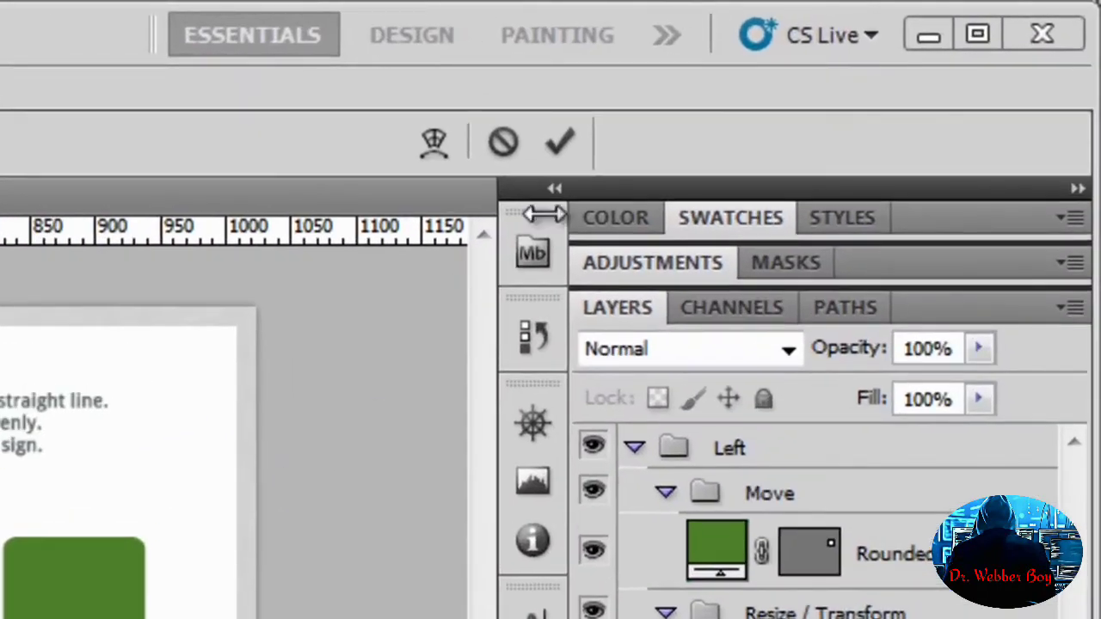
pyautogui.click(563, 146)
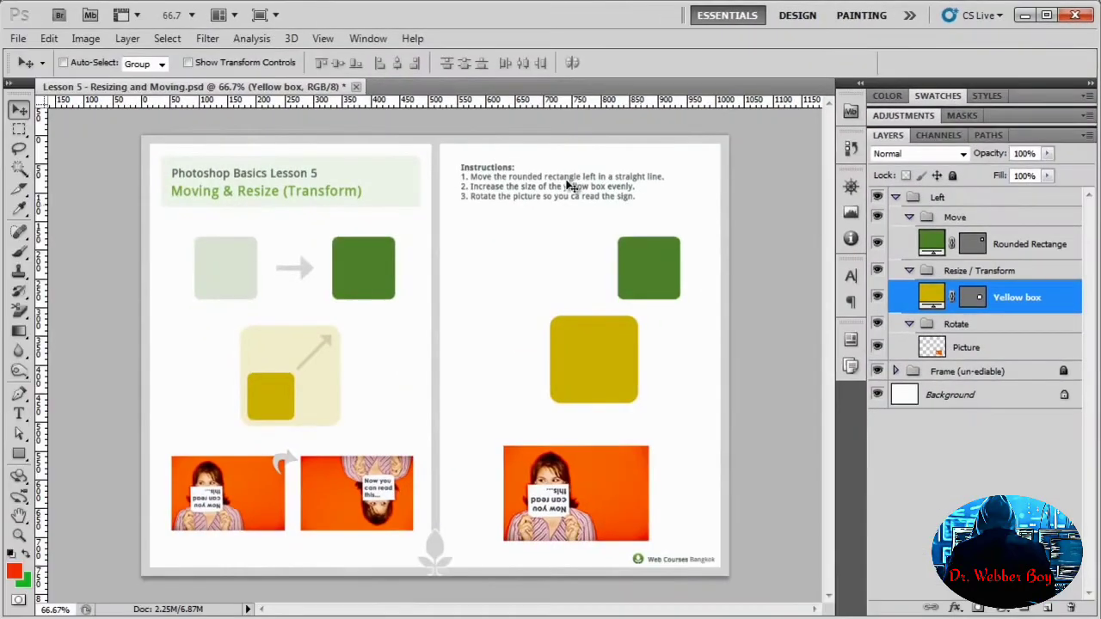
pyautogui.click(49, 39)
pyautogui.click(116, 356)
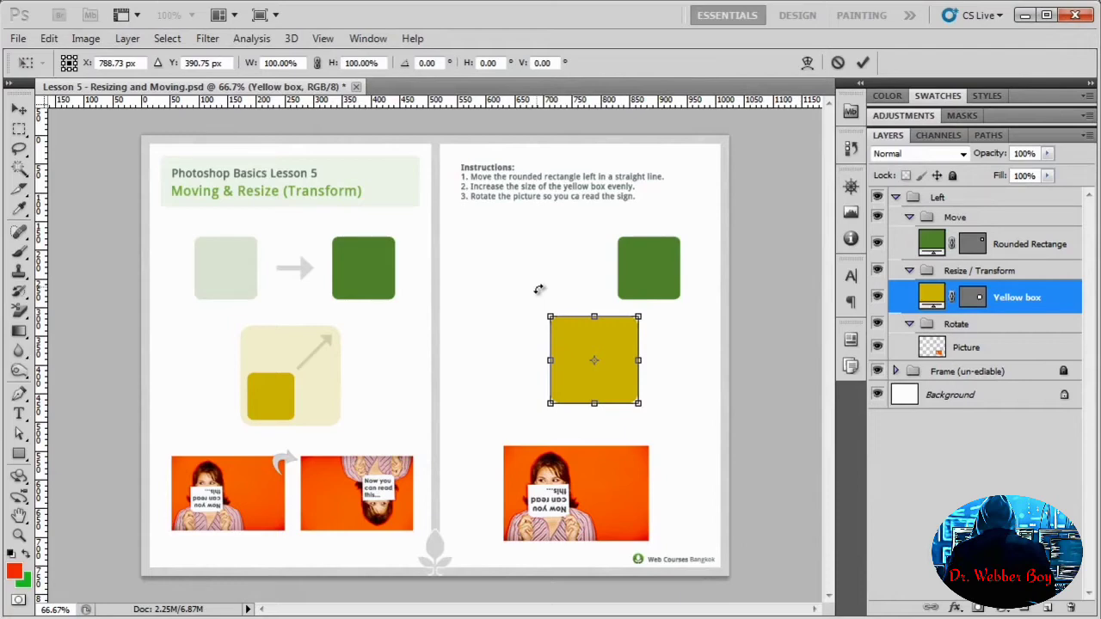
pyautogui.hotkey('ctrl', 'Return')
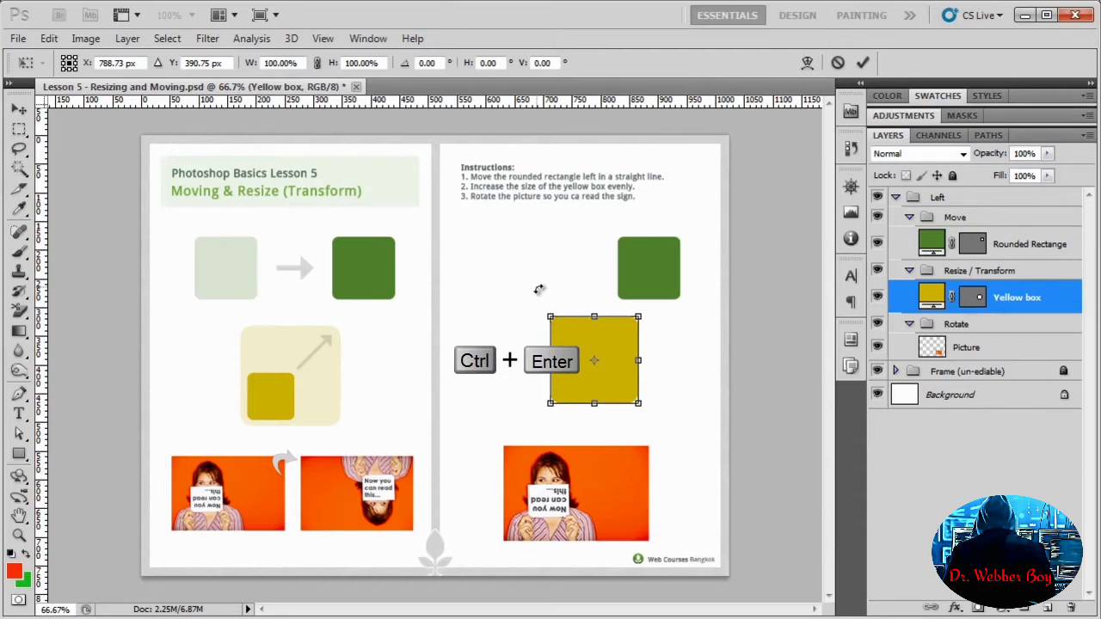
pyautogui.hotkey('ctrl', 'Return')
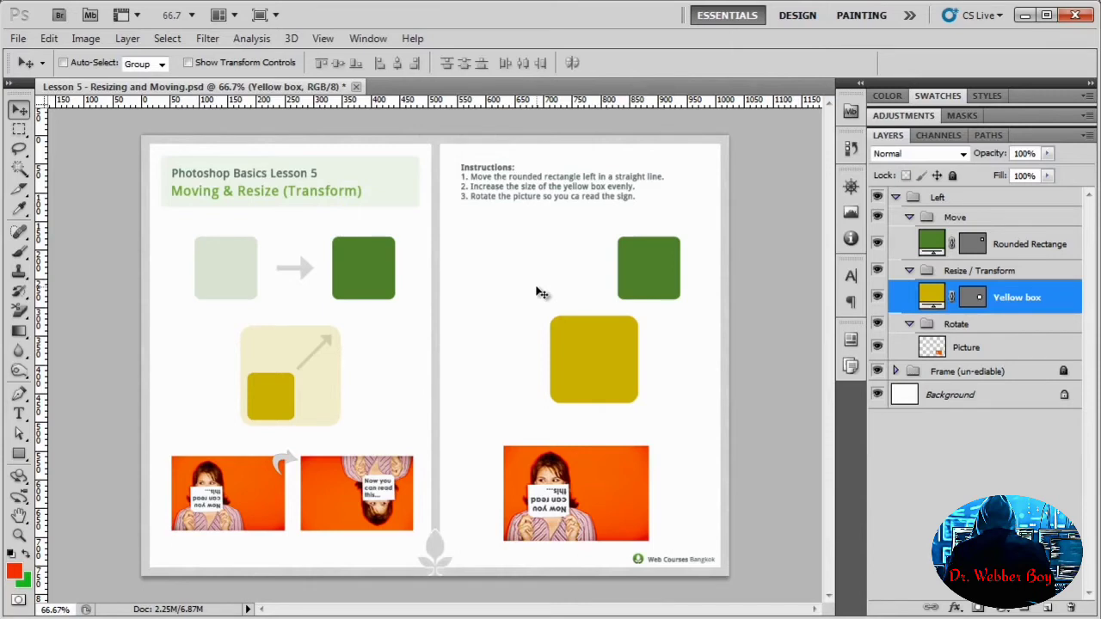
# Enlarge the yellow box evenly from its lower-left corner with Free Transform, extending it almost down to the picture.
pyautogui.click(49, 39)
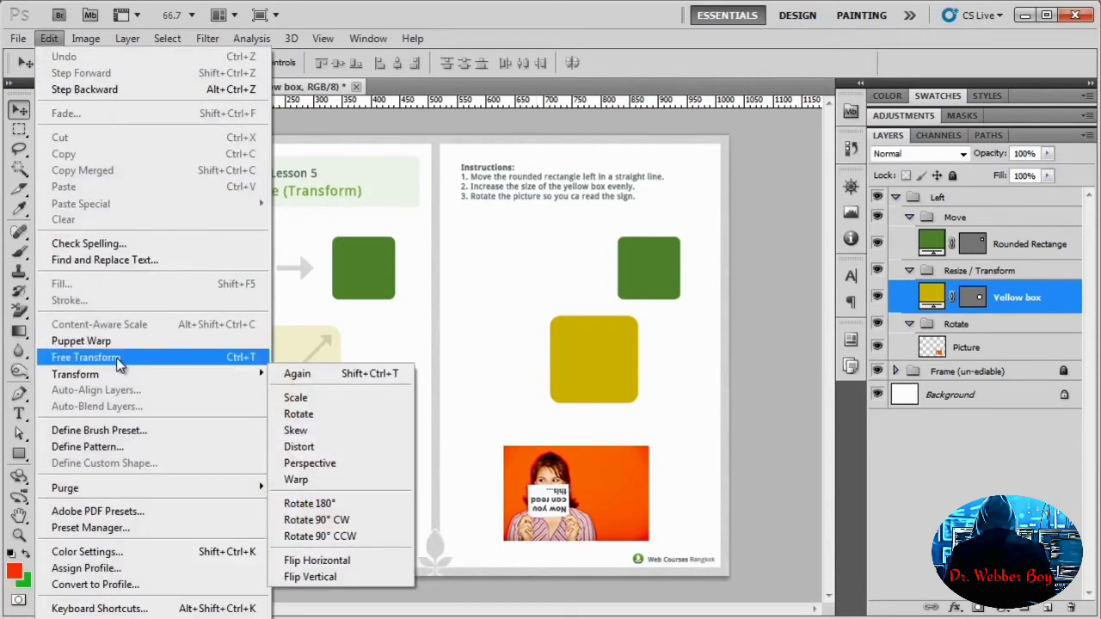
pyautogui.click(118, 358)
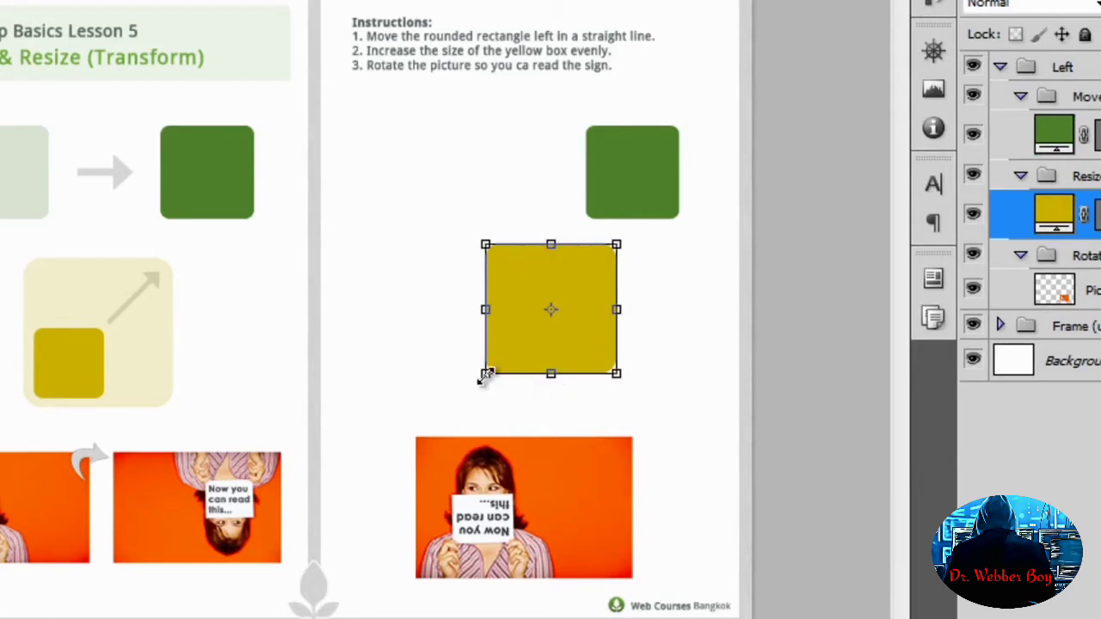
pyautogui.moveTo(485, 374); pyautogui.dragTo(540, 337)
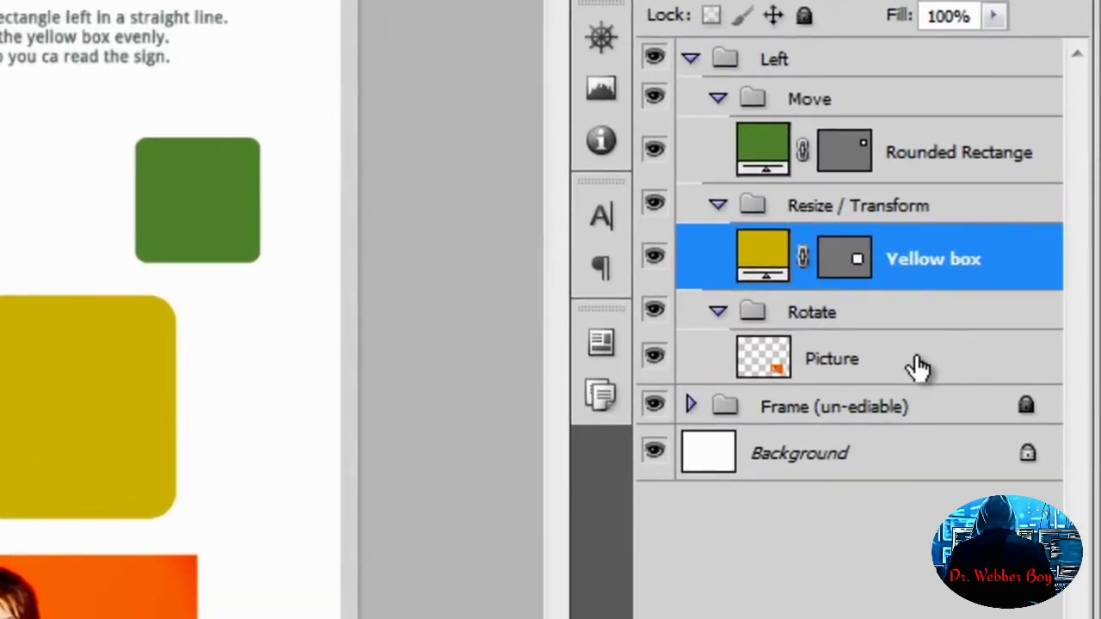
# Try rotating the Picture layer about 27° clockwise with Free Transform, and undo the applied rotation.
pyautogui.click(918, 365)
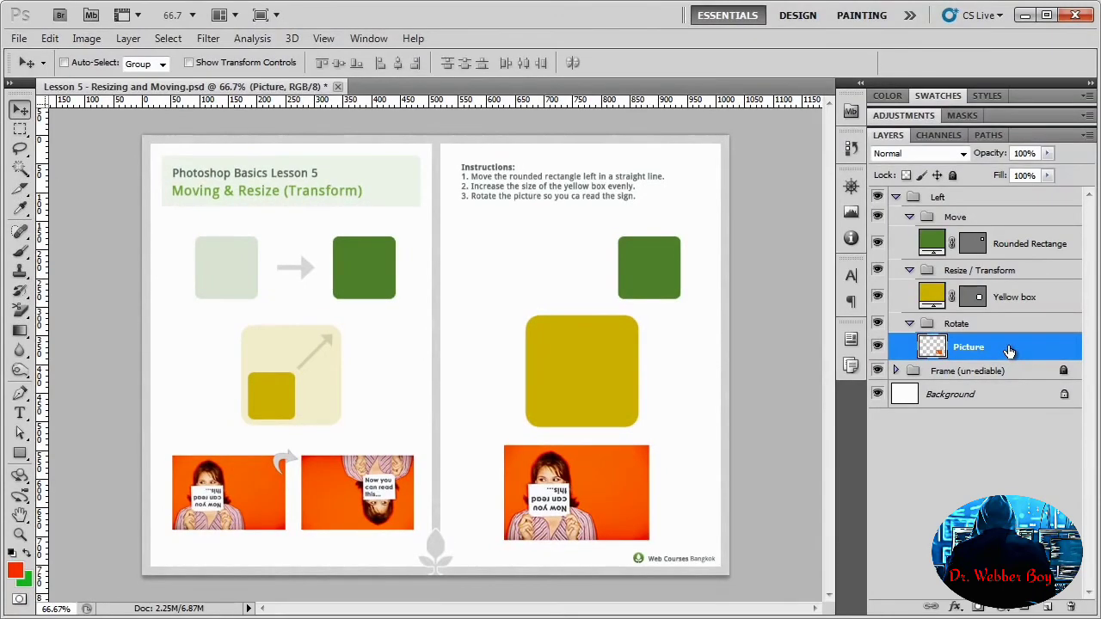
pyautogui.hotkey('ctrl', 't')
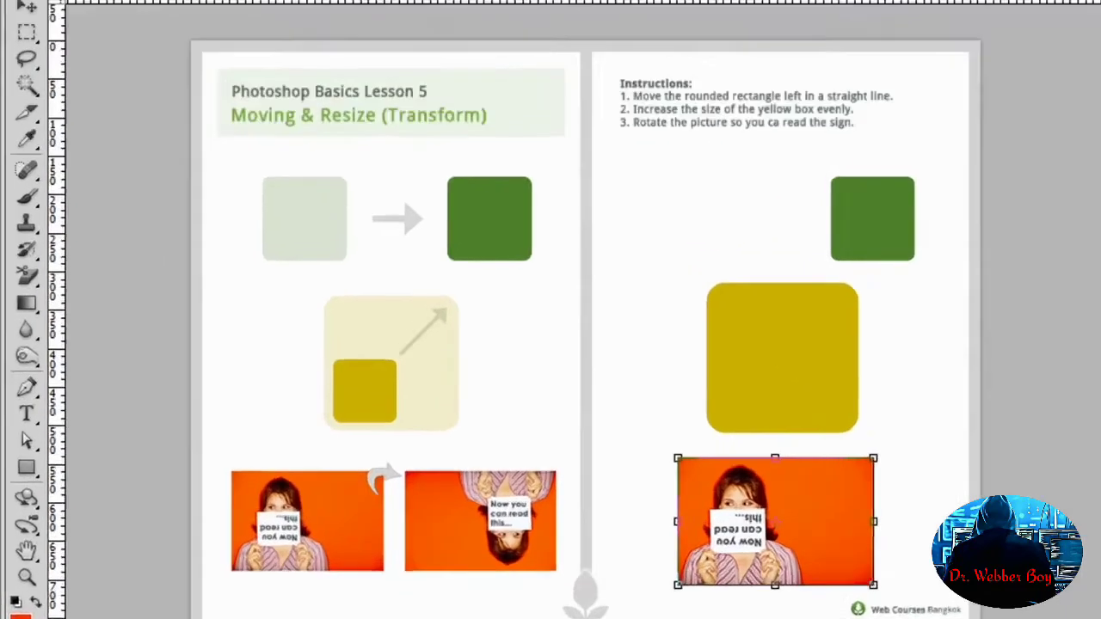
pyautogui.click(50, 38)
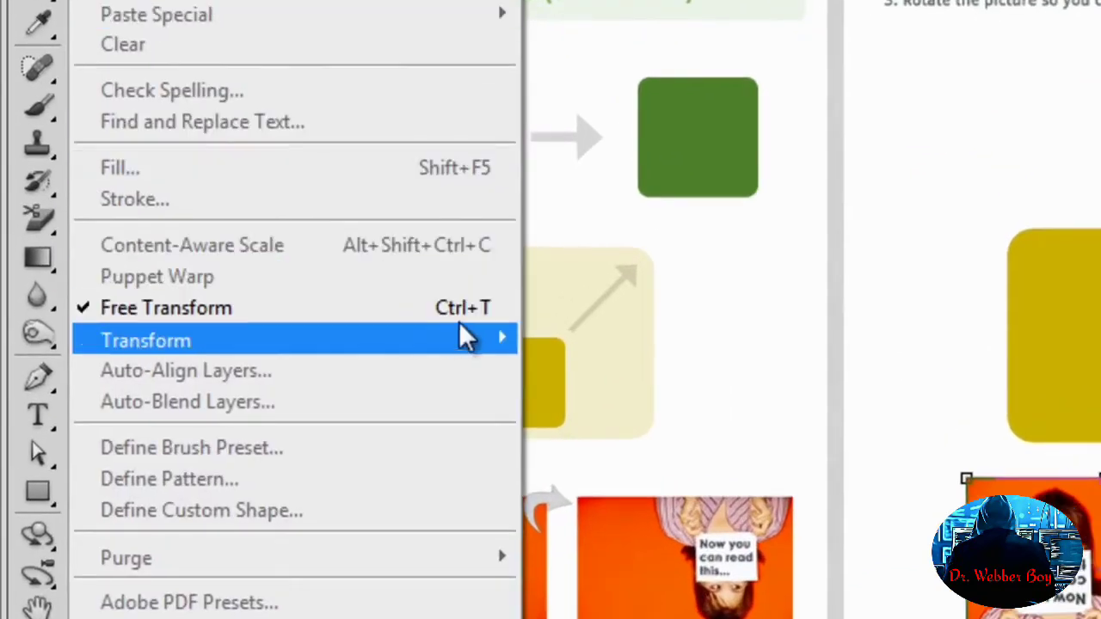
pyautogui.click(472, 322)
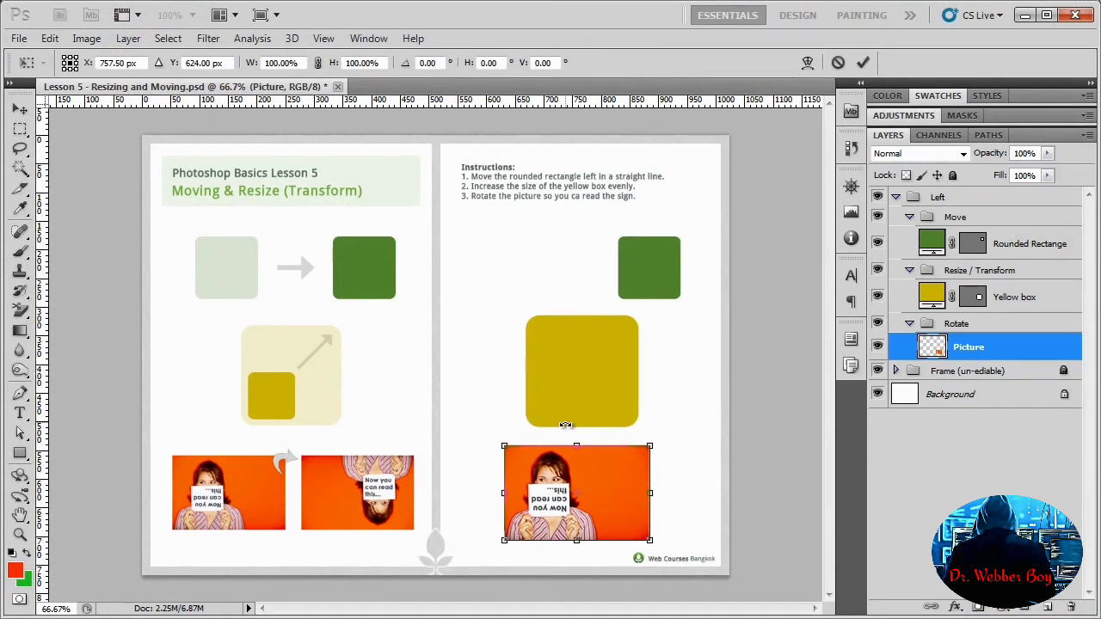
pyautogui.moveTo(565, 424); pyautogui.dragTo(617, 386)
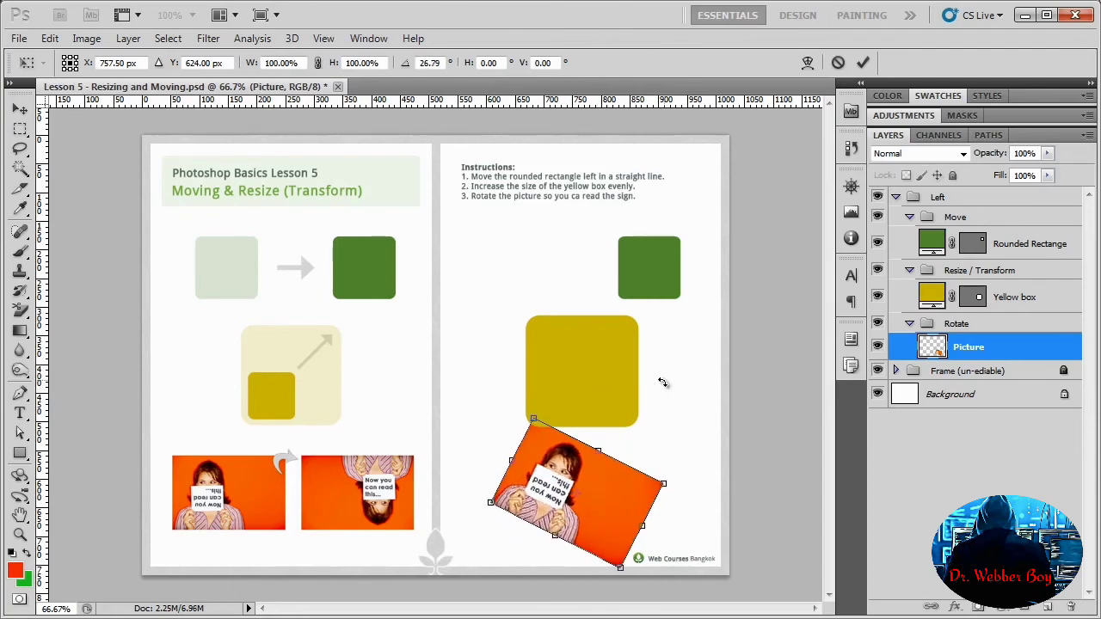
pyautogui.press('Return')
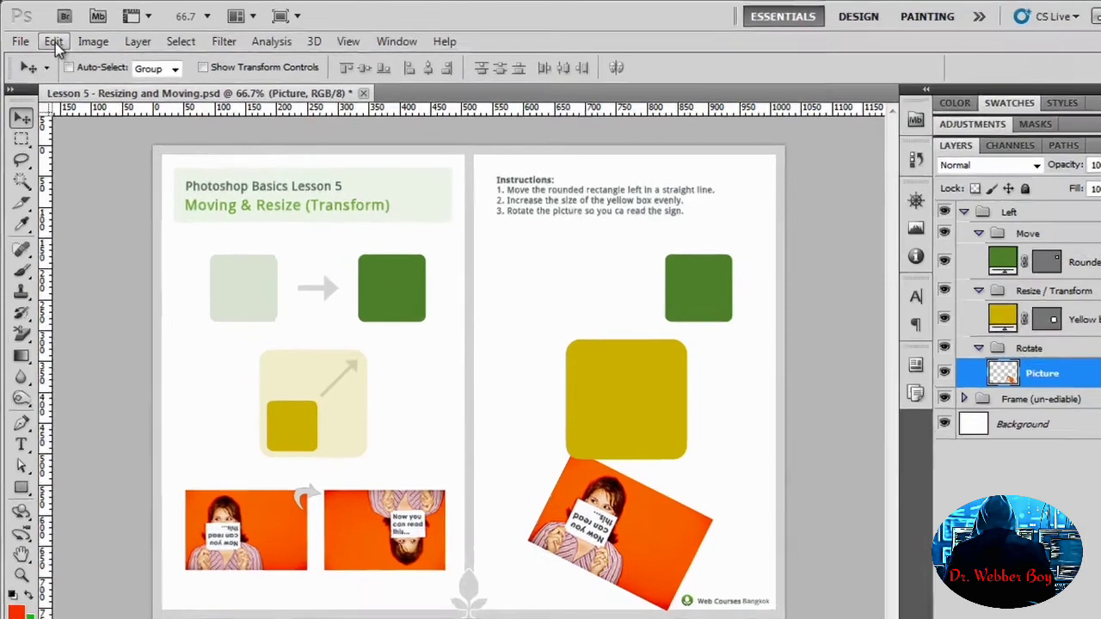
pyautogui.click(50, 39)
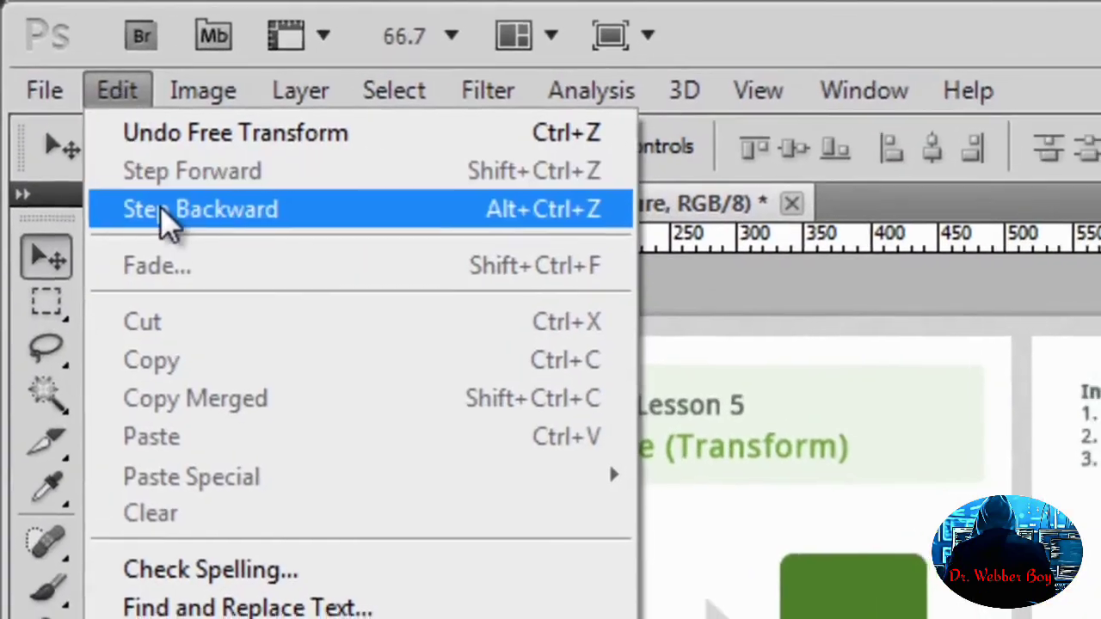
pyautogui.click(172, 213)
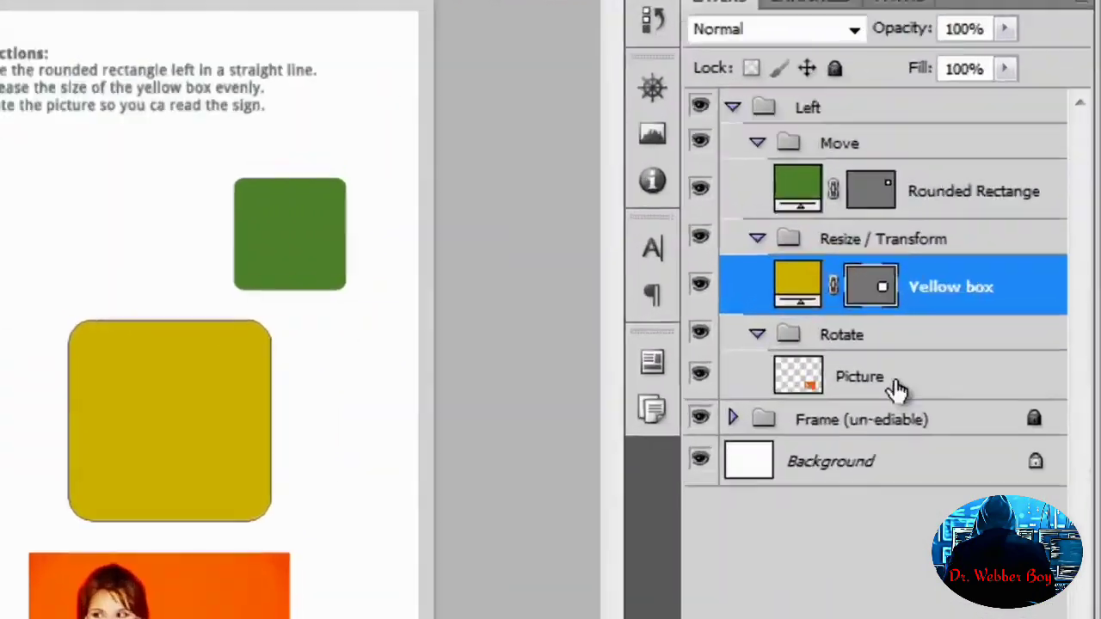
# Rotate the Picture layer 180° with Free Transform so the sign reads upright, and apply the transformation.
pyautogui.click(962, 346)
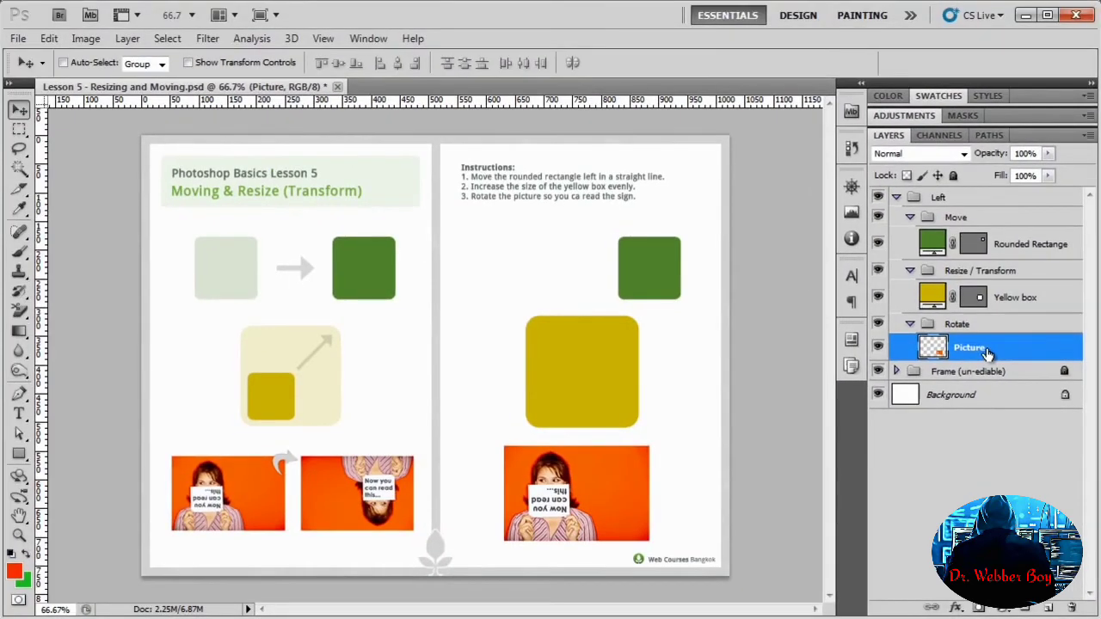
pyautogui.hotkey('ctrl', 't')
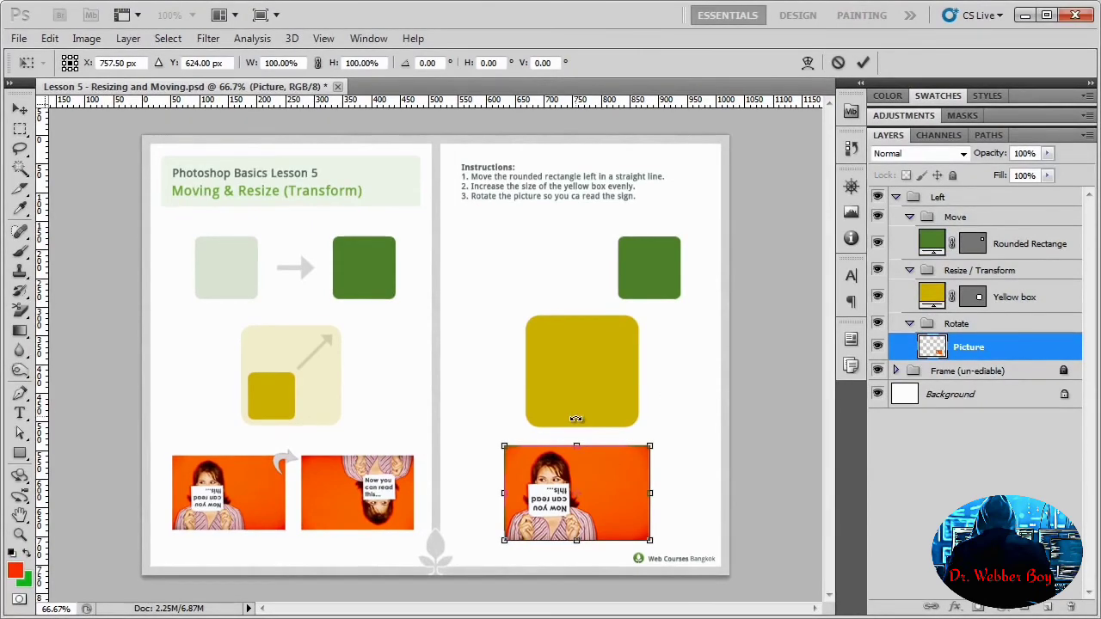
pyautogui.moveTo(576, 420); pyautogui.dragTo(578, 602)
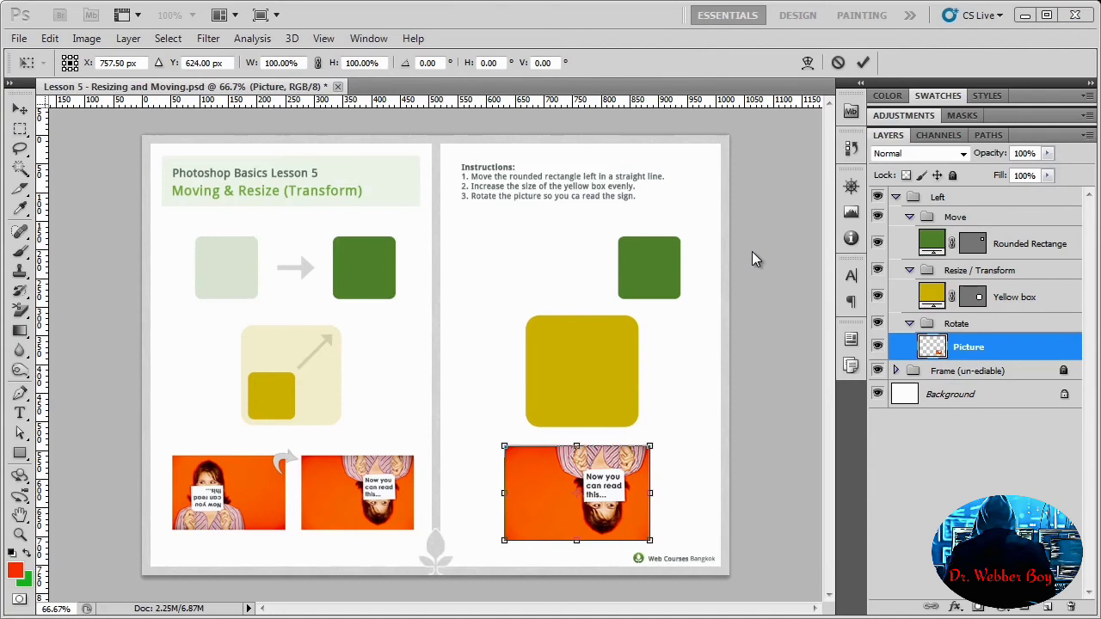
pyautogui.press('Return')
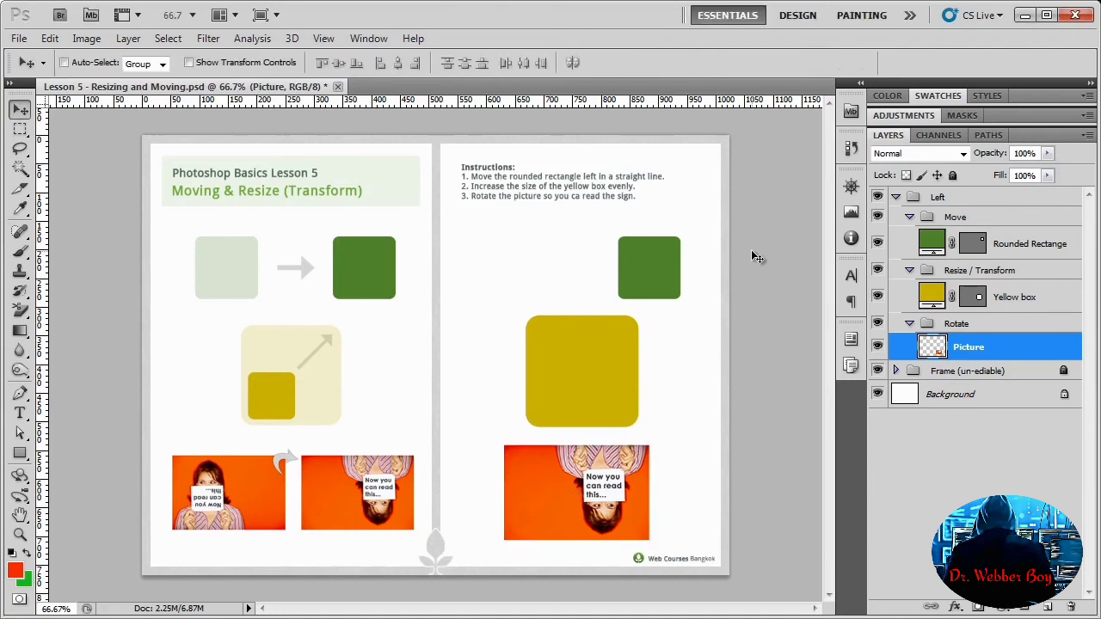